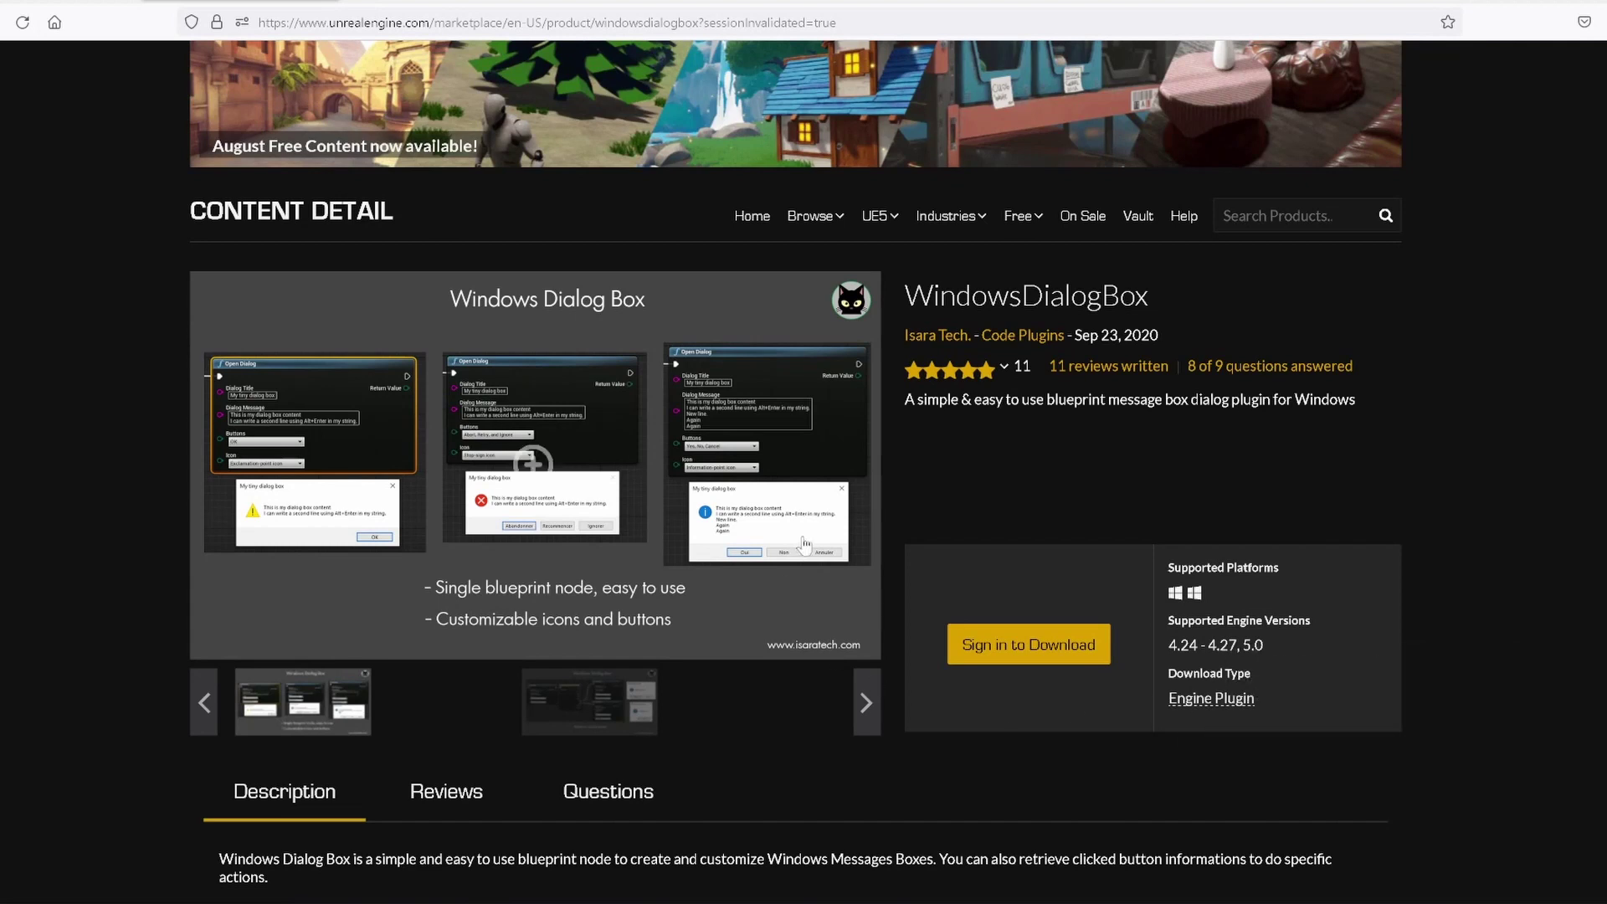
scroll(1010, 518, "down", 3)
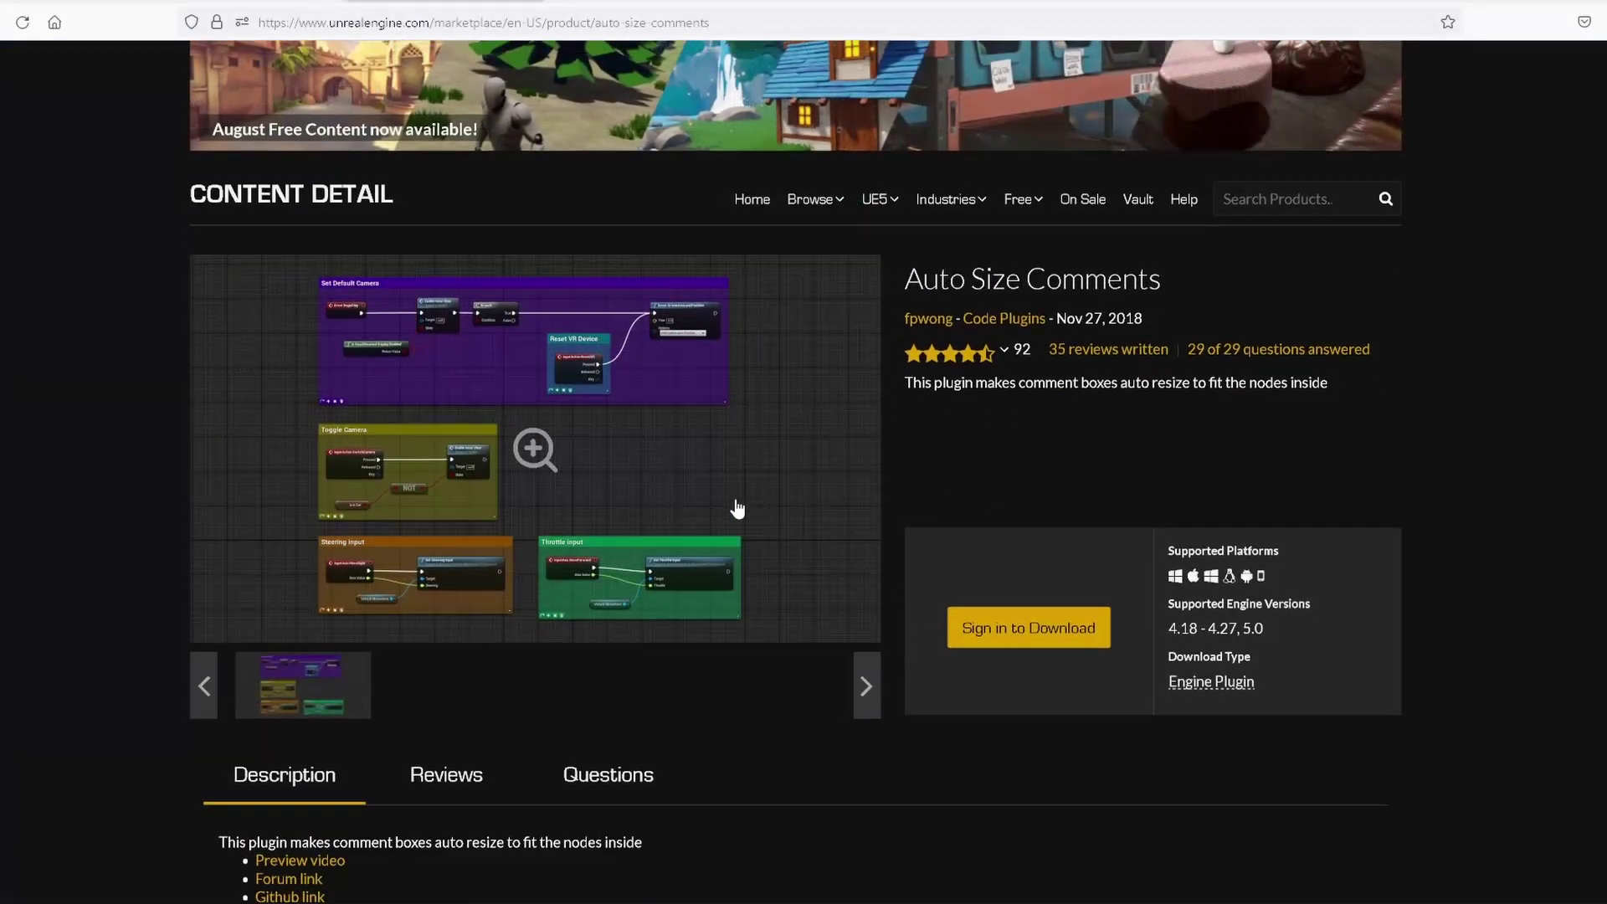
scroll(736, 506, "down", 4)
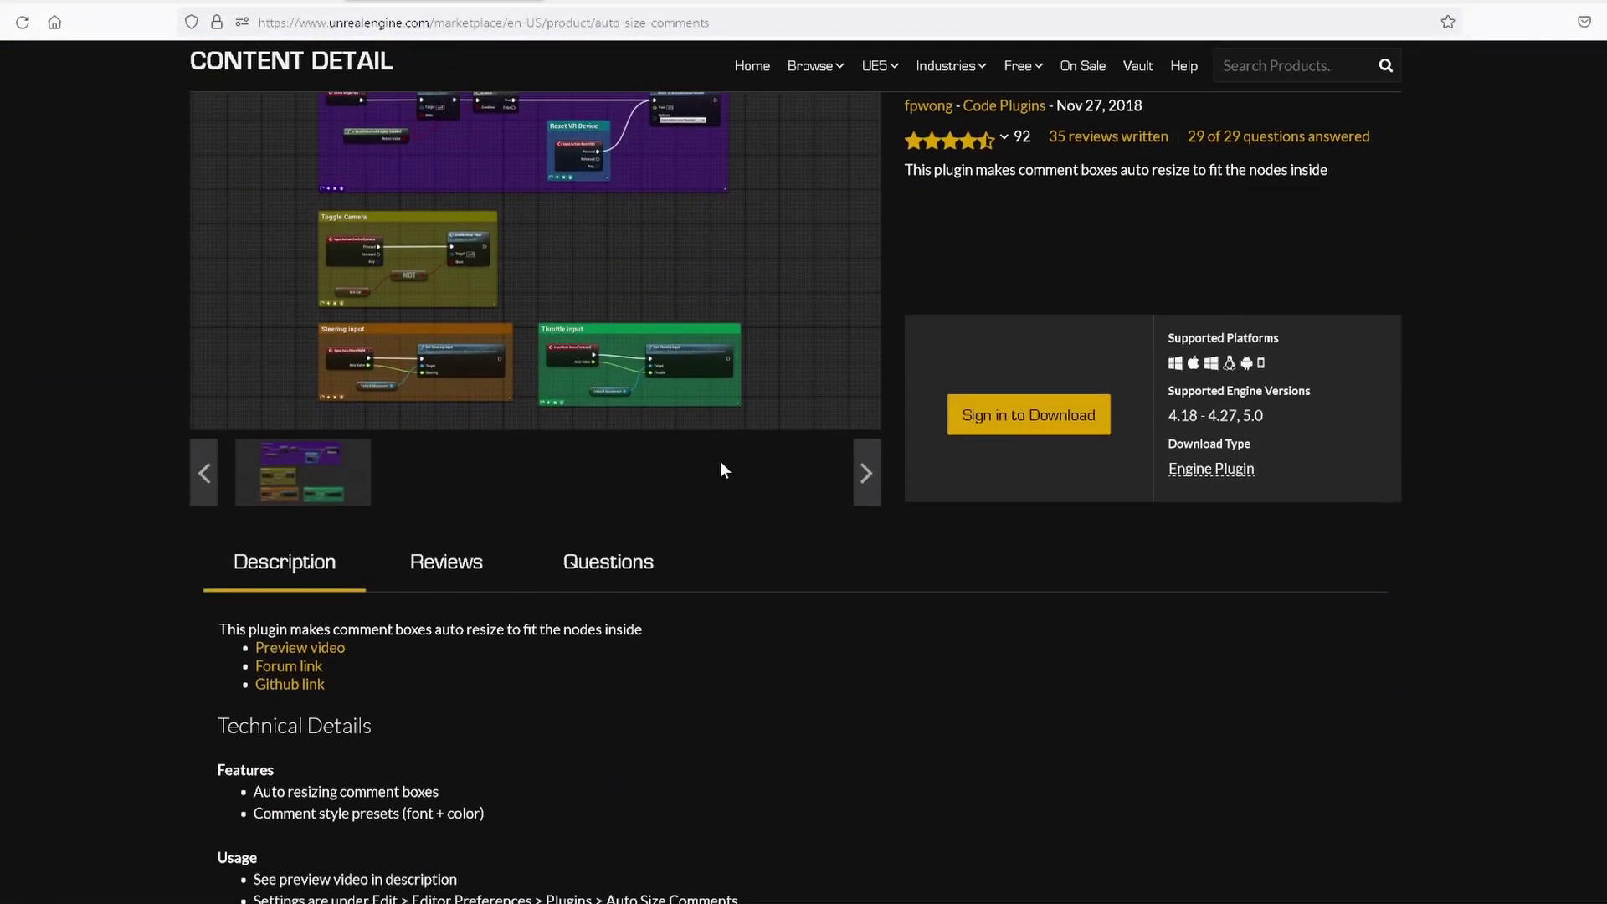
scroll(700, 508, "up", 3)
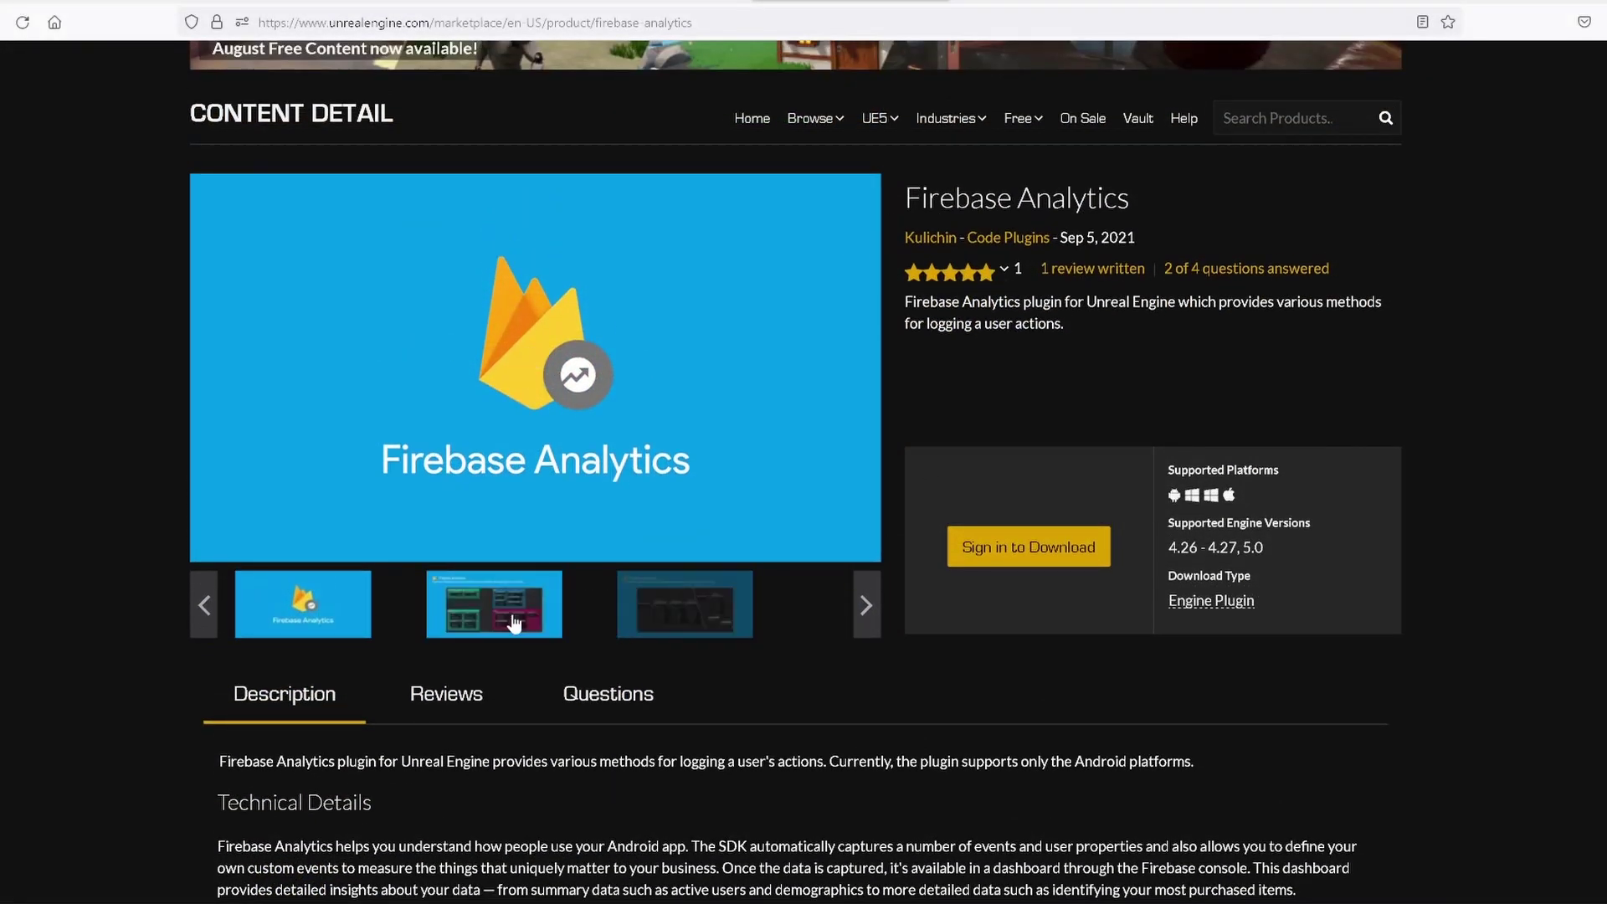
Step: Flip through the Firebase Analytics gallery back to the blueprint nodes shot, then highlight the description
left_click(494, 605)
left_click(706, 609)
left_click(540, 617)
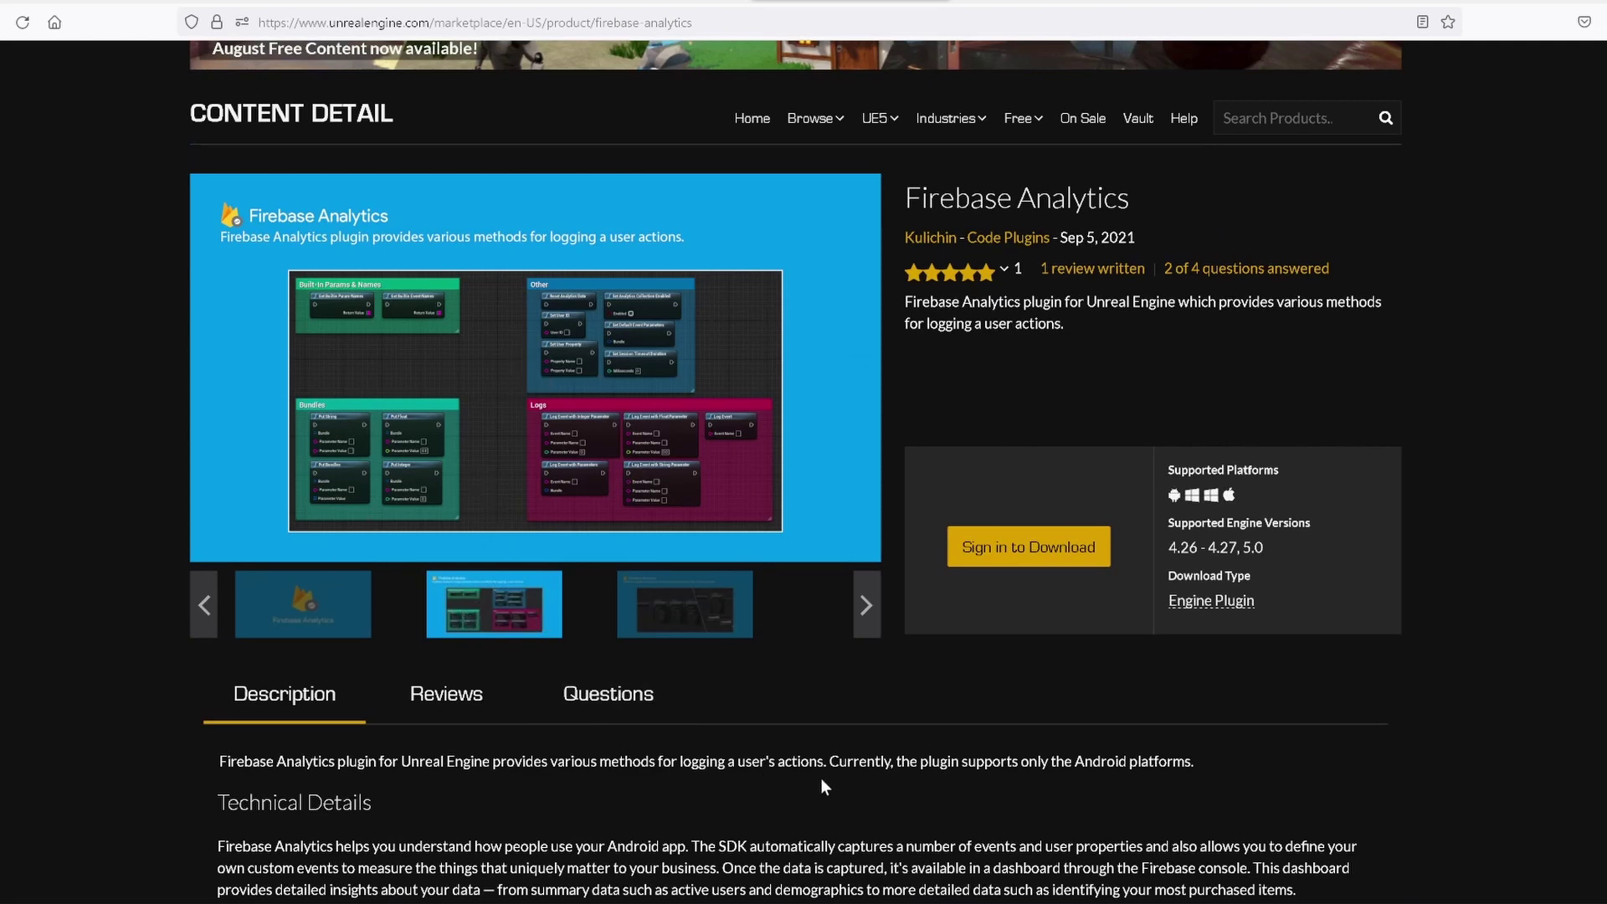
left_click_drag(742, 760, 1051, 800)
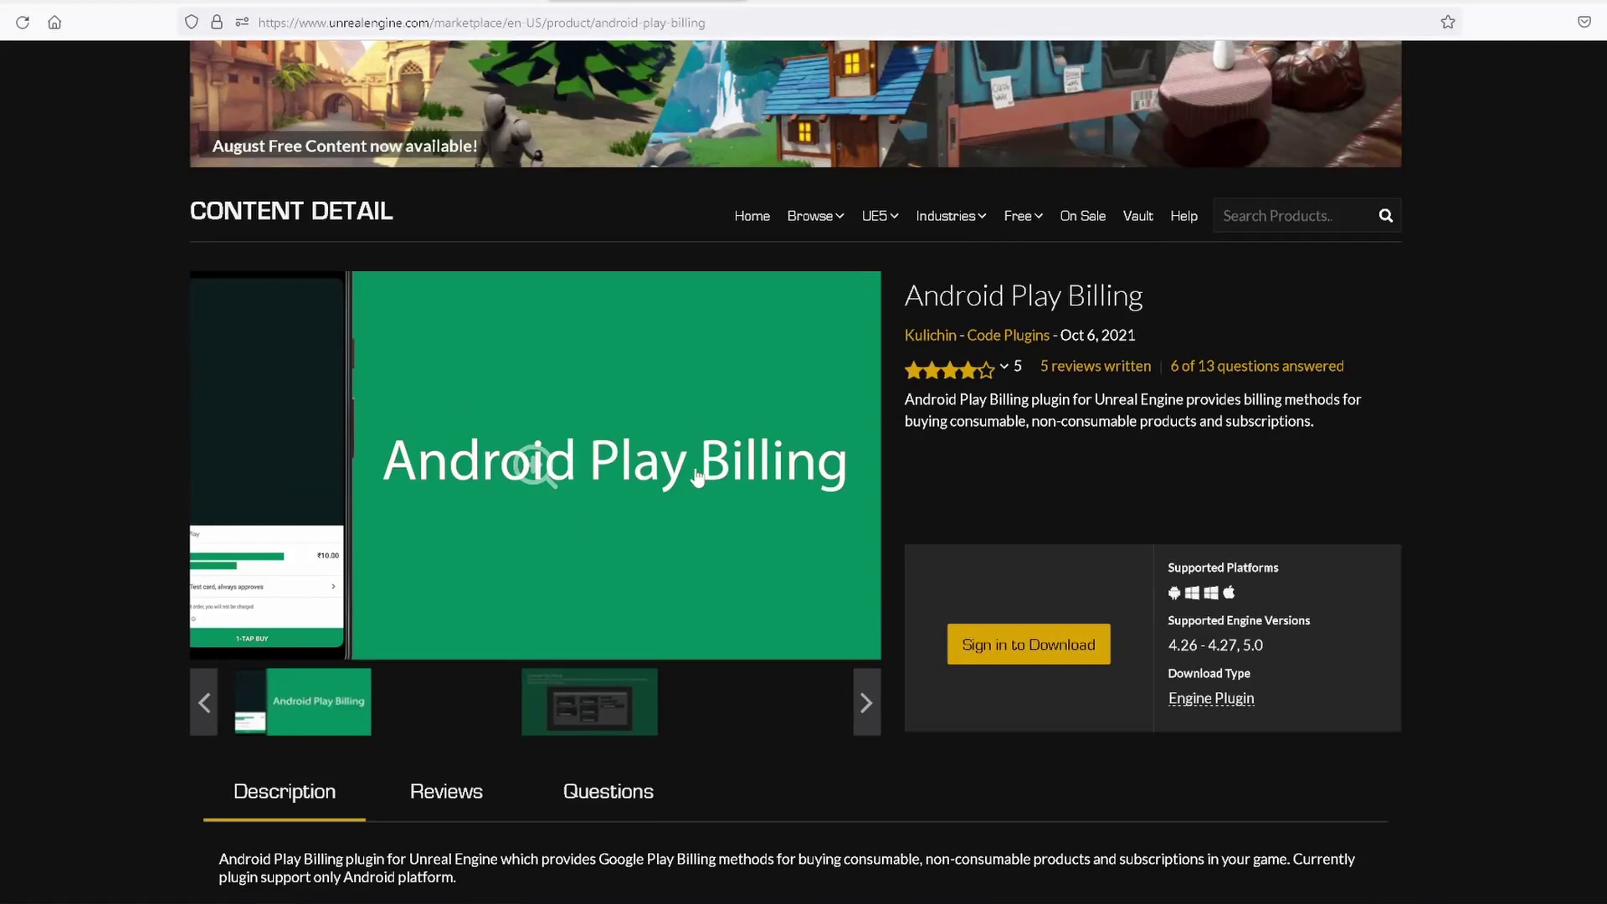
scroll(960, 468, "down", 2)
scroll(962, 498, "down", 1)
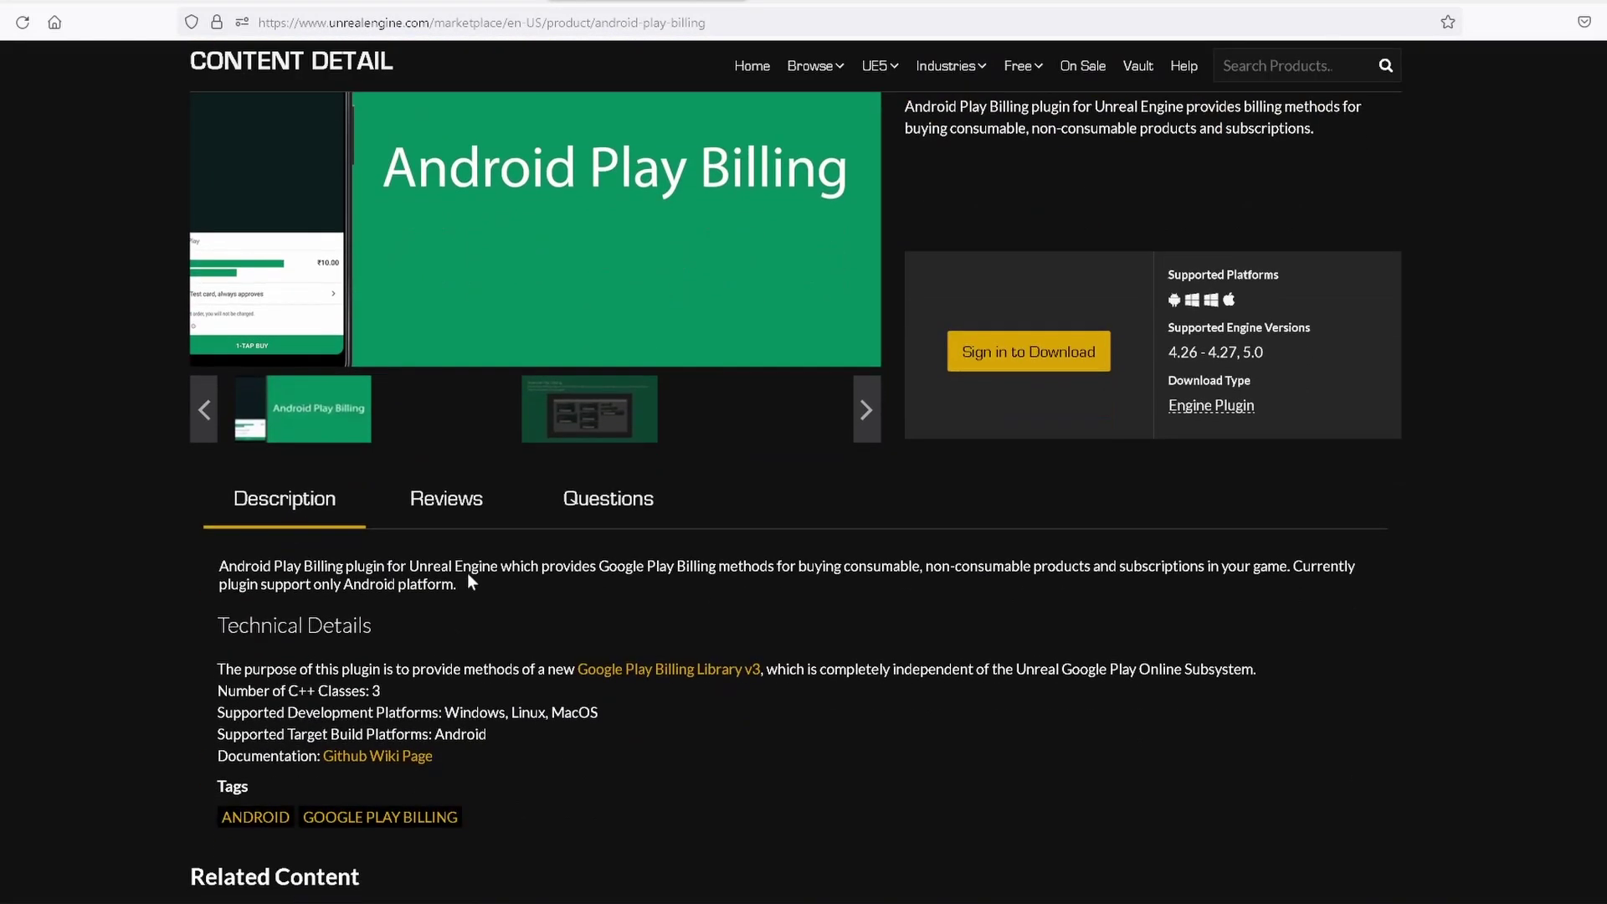
Step: Show the blueprint nodes screenshot and highlight 'Google Play Billing' and the non-consumable products text
left_click(532, 430)
scroll(612, 384, "up", 2)
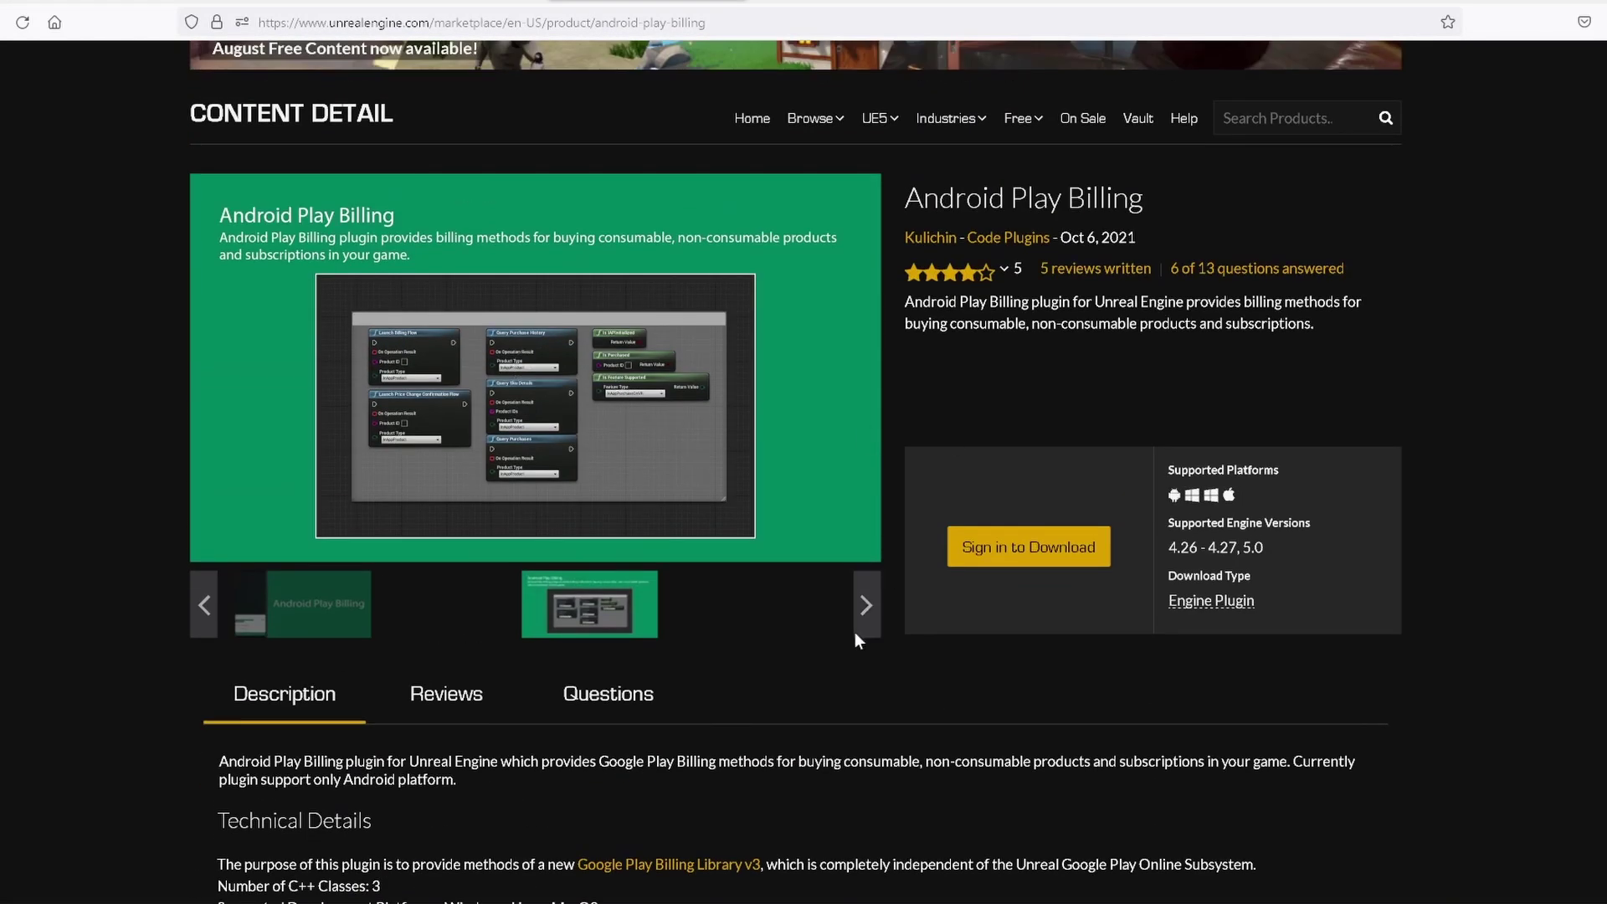
left_click_drag(599, 761, 714, 762)
left_click(850, 796)
left_click_drag(879, 761, 1046, 761)
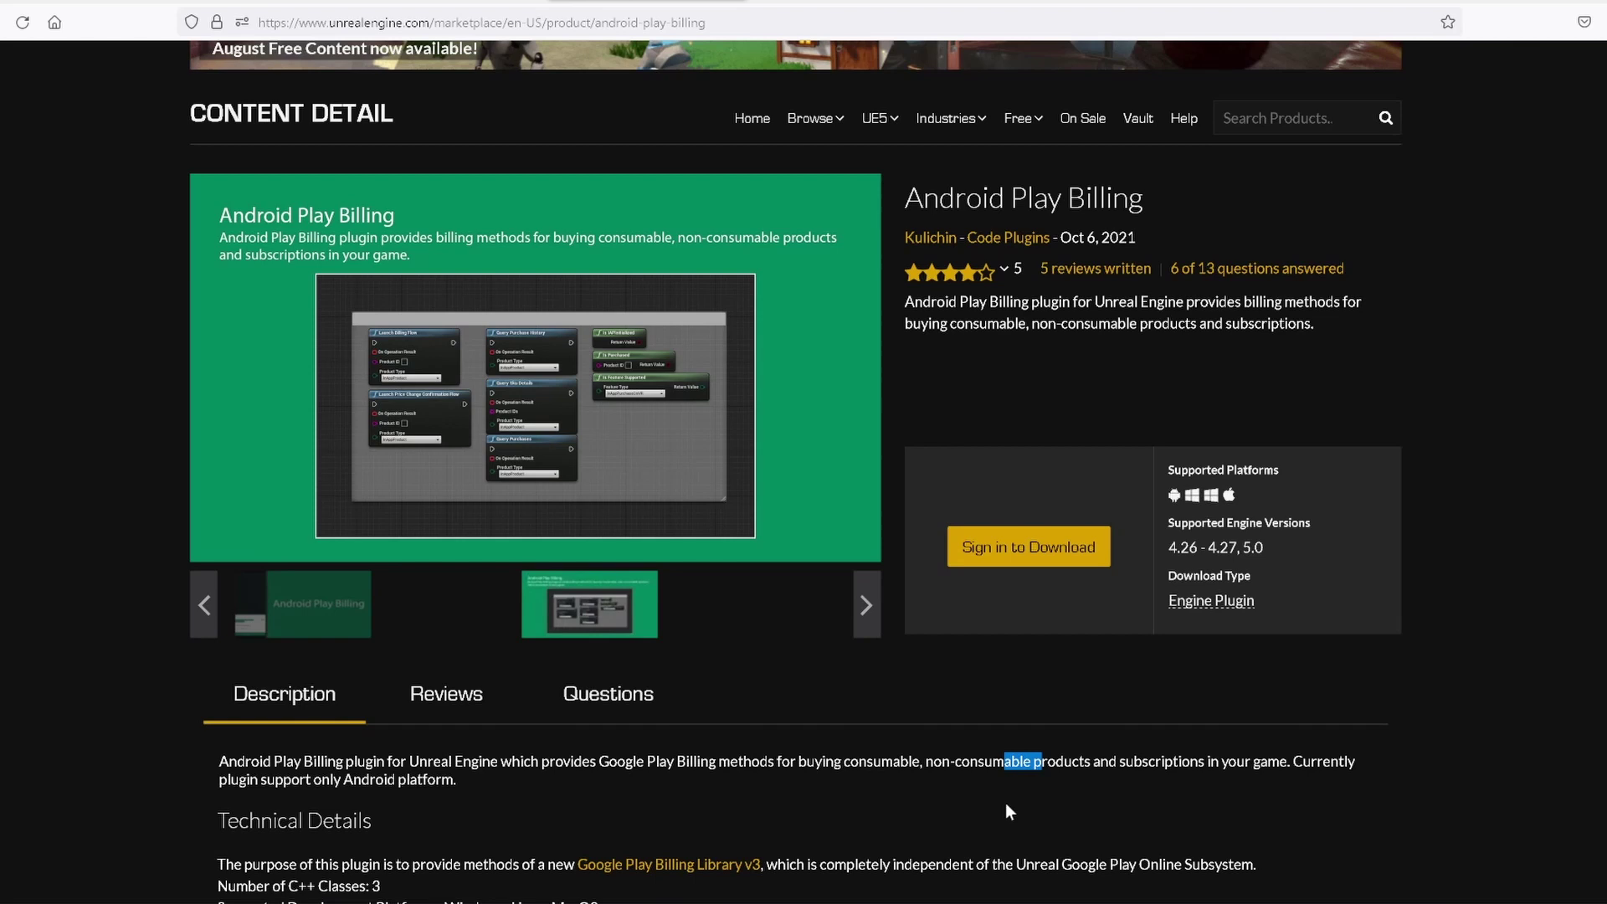